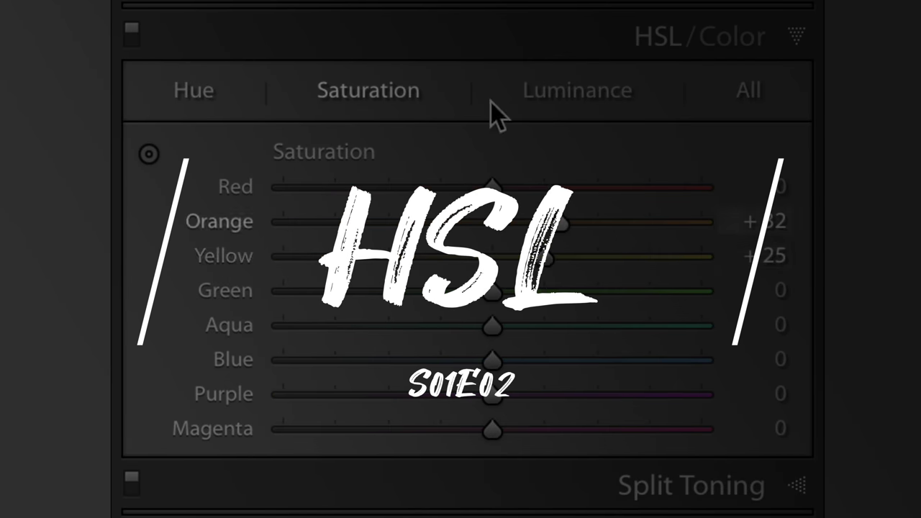
Step: Try shifting the field photo's sky and grass colours with targeted HSL hue and saturation adjustments, including Green hue +25 and Blue hue -40
{"action": "left_click", "coordinate": [575, 89]}
{"action": "left_click", "coordinate": [193, 90]}
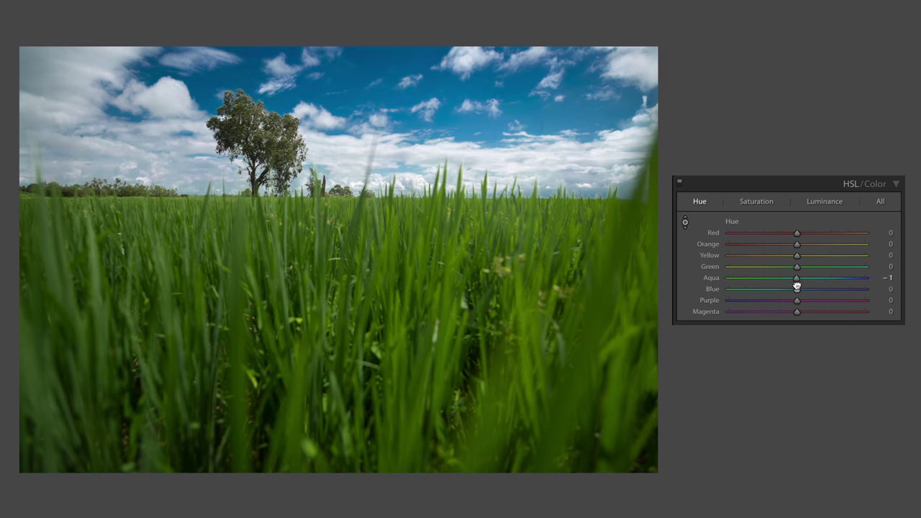
{"action": "left_click_drag", "start_coordinate": [536, 124], "coordinate": [536, 144]}
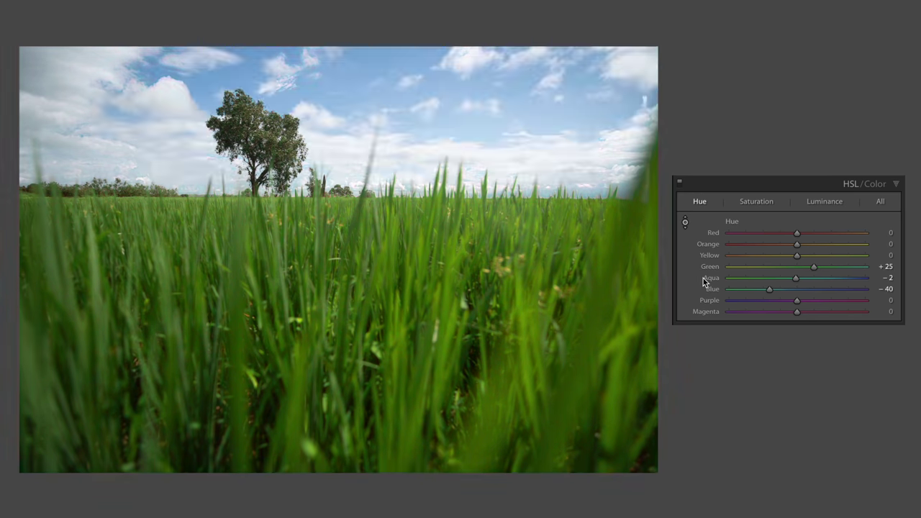
{"action": "left_click", "coordinate": [750, 202]}
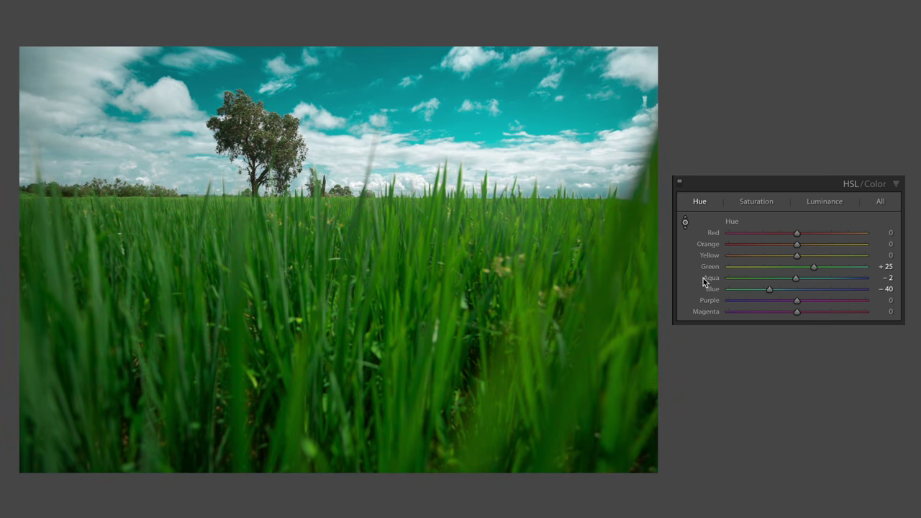
{"action": "left_click_drag", "start_coordinate": [441, 302], "coordinate": [441, 312]}
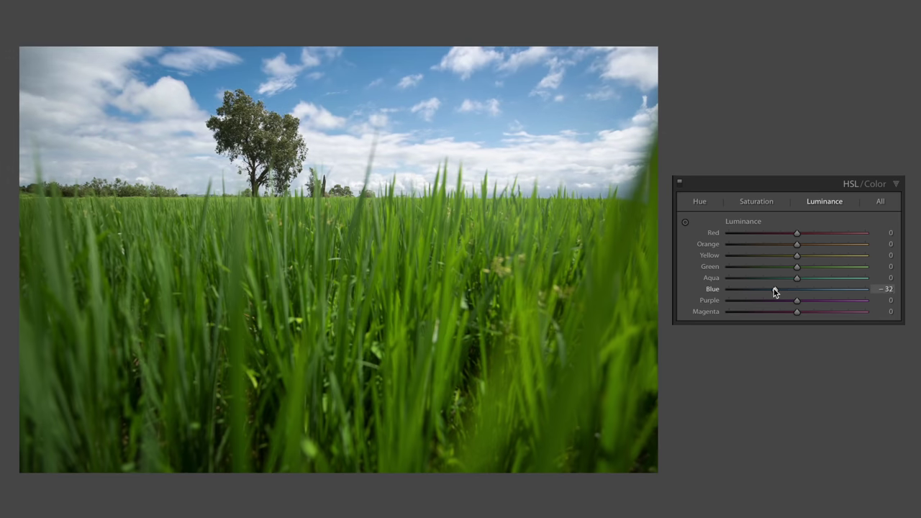
Step: Try varying the blue brightness of the field photo's sky, first in HSL Luminance and again in the Black & White Mix
{"action": "left_click_drag", "start_coordinate": [774, 290], "coordinate": [728, 287]}
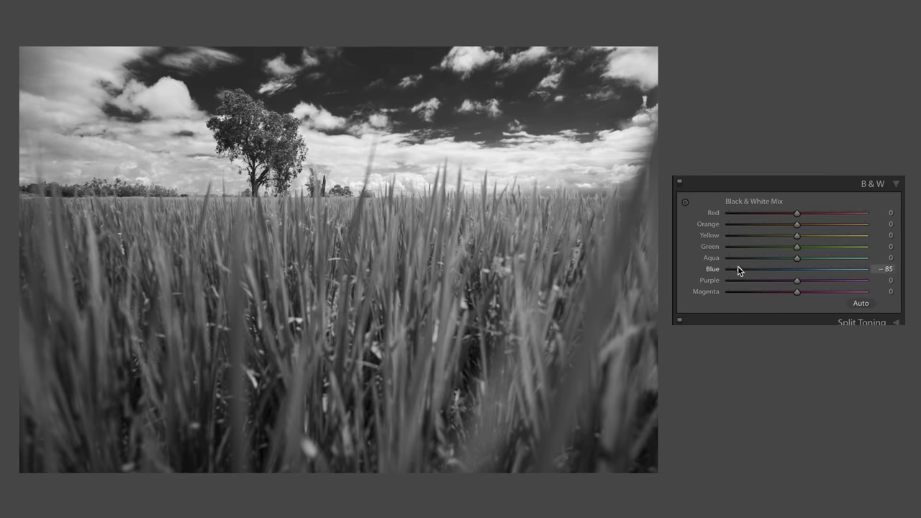
{"action": "left_click_drag", "start_coordinate": [737, 265], "coordinate": [813, 246]}
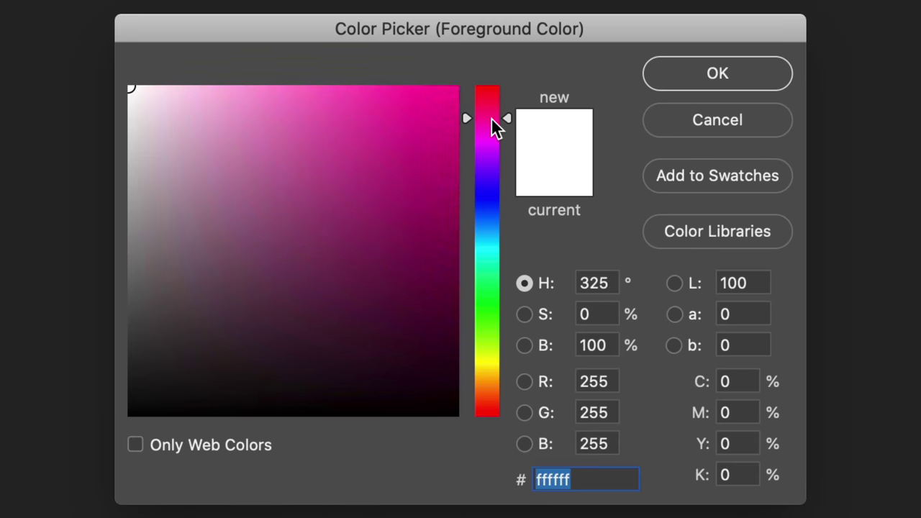
Step: Sweep through the hue range in Photoshop's foreground Color Picker to examine how the colour field changes
{"action": "left_click_drag", "start_coordinate": [490, 117], "coordinate": [489, 283]}
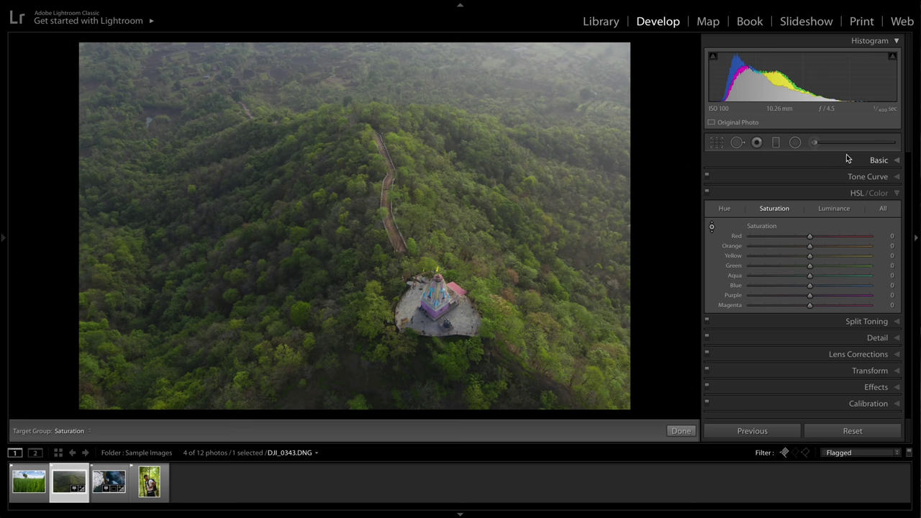
Step: Try the global Saturation of the aerial temple photo at +58 and -59, and reset it to its default
{"action": "left_click", "coordinate": [846, 155]}
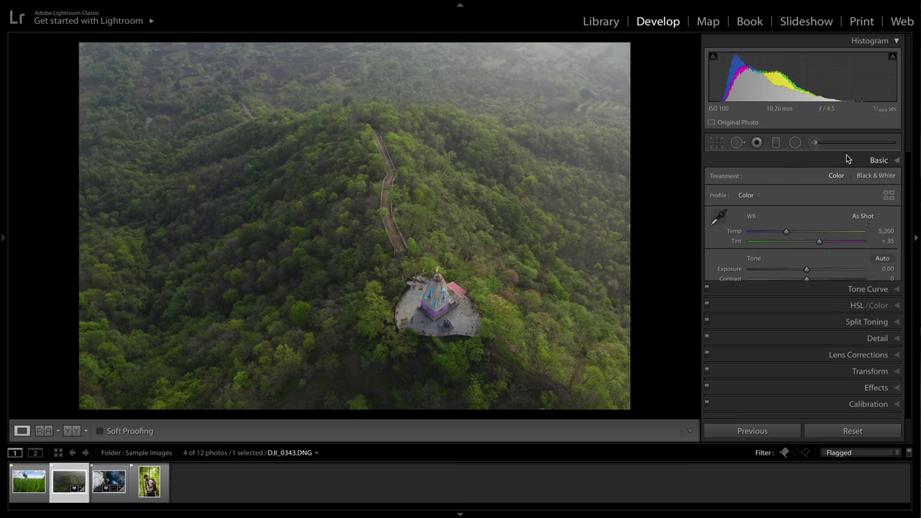
{"action": "scroll", "coordinate": [797, 378], "scroll_direction": "down", "scroll_amount": 1}
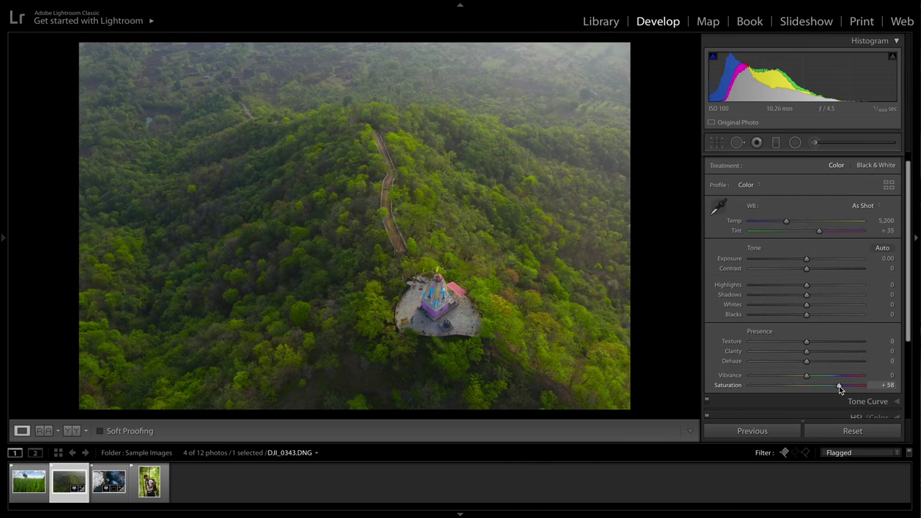
{"action": "left_click_drag", "start_coordinate": [838, 386], "coordinate": [806, 389]}
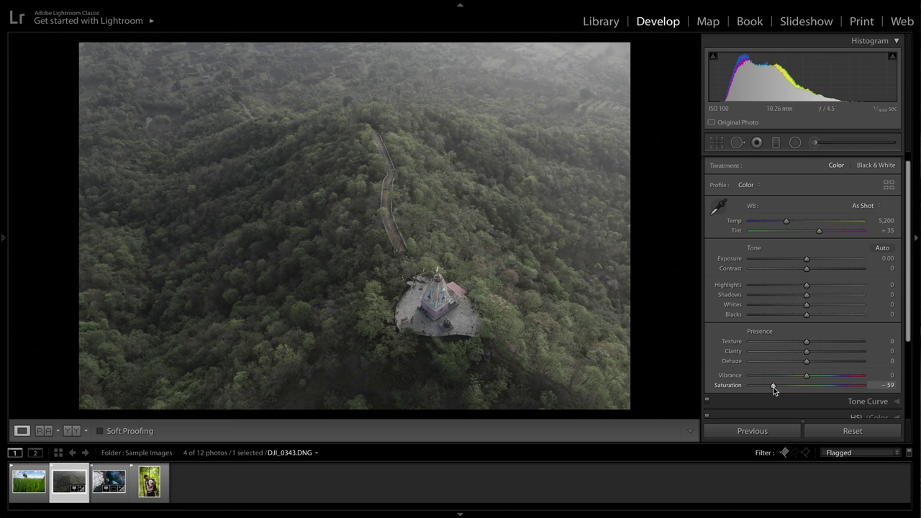
{"action": "double_click", "coordinate": [774, 387]}
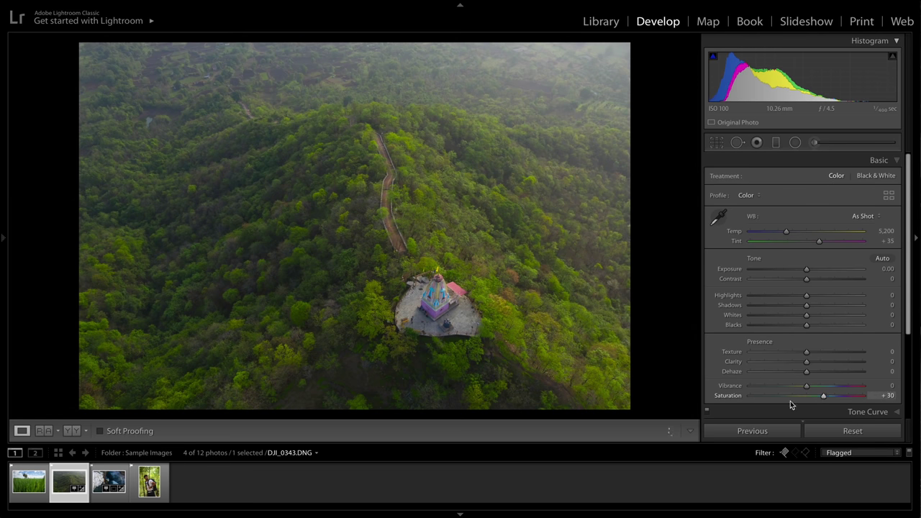
Step: Try a stronger global Saturation of up to +73 on the aerial photo and inspect the temple up close
{"action": "left_click_drag", "start_coordinate": [773, 404], "coordinate": [843, 405]}
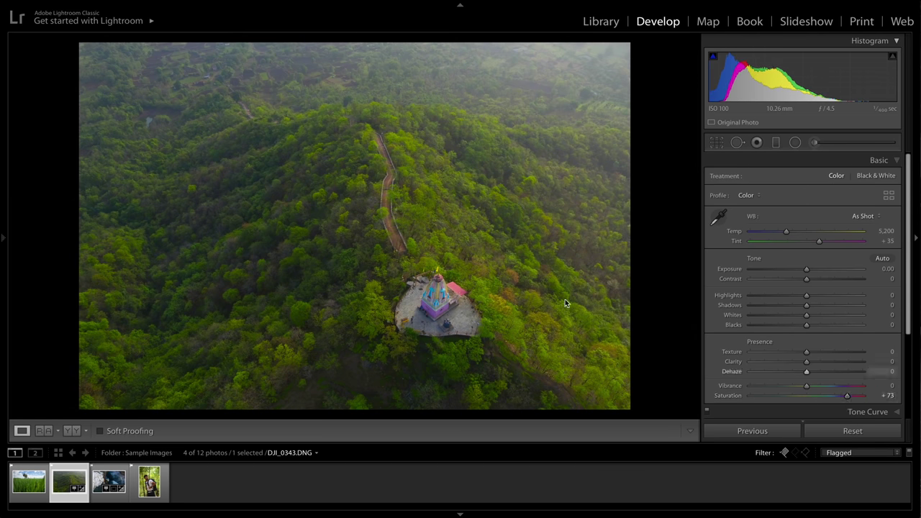
{"action": "left_click", "coordinate": [565, 303]}
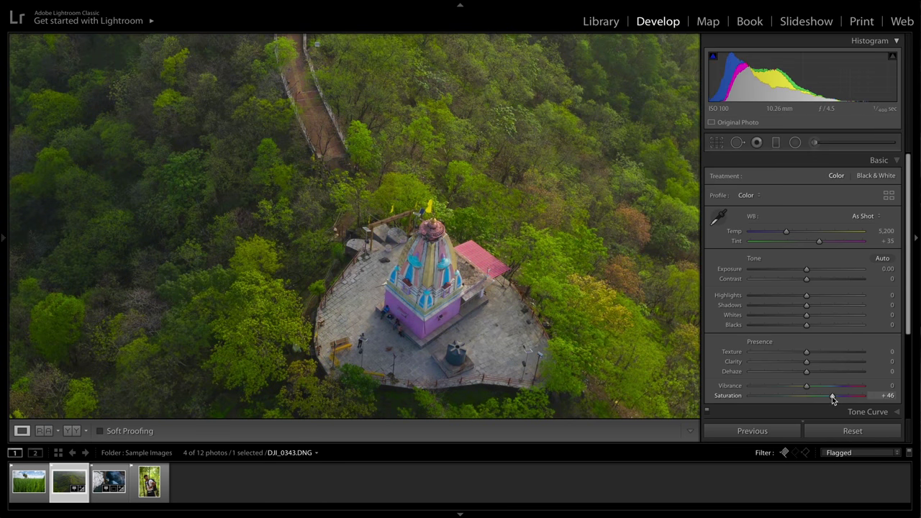
{"action": "left_click", "coordinate": [556, 302]}
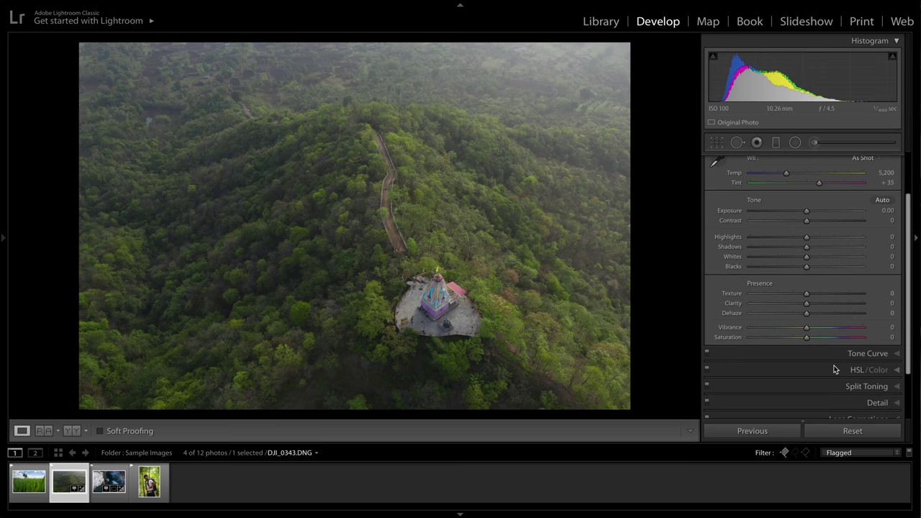
Step: Try HSL Saturation on the aerial photo with Green at +93 and Yellow at -100, and reset Yellow
{"action": "left_click", "coordinate": [834, 369]}
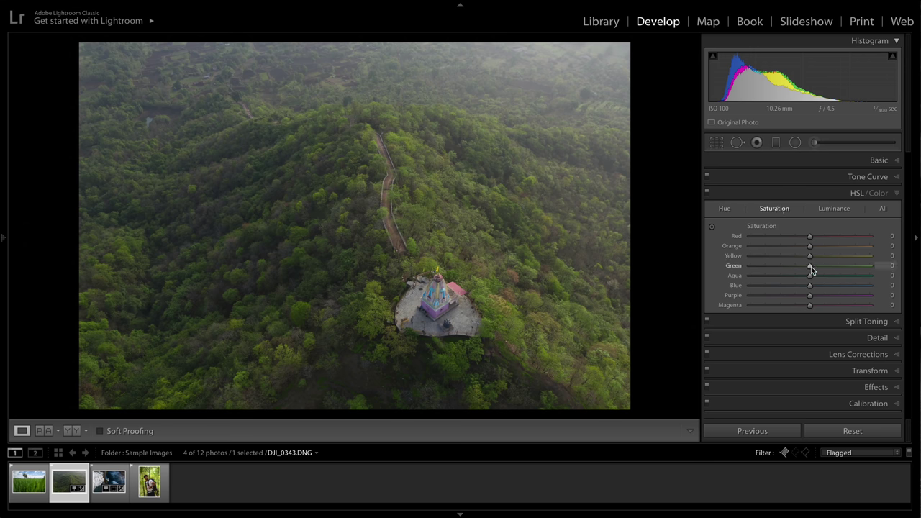
{"action": "left_click_drag", "start_coordinate": [857, 267], "coordinate": [866, 267]}
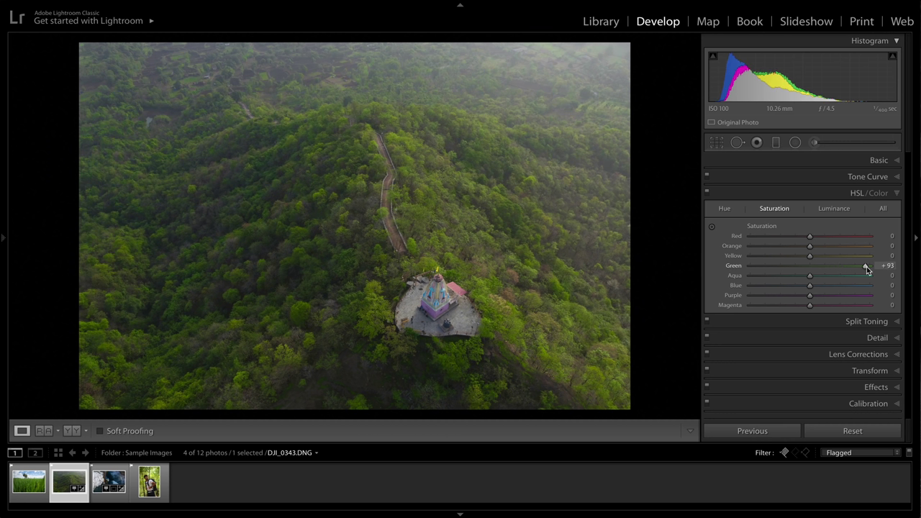
{"action": "left_click_drag", "start_coordinate": [811, 260], "coordinate": [720, 261]}
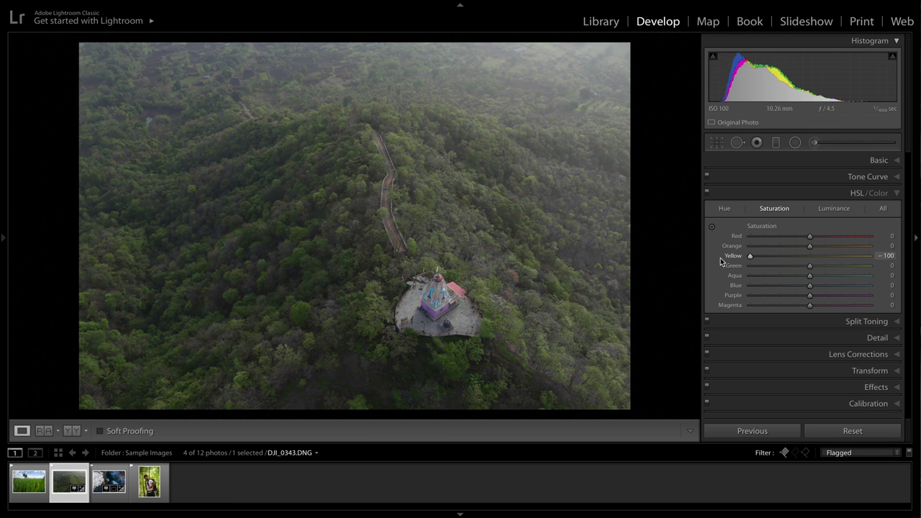
{"action": "left_click_drag", "start_coordinate": [911, 257], "coordinate": [657, 266]}
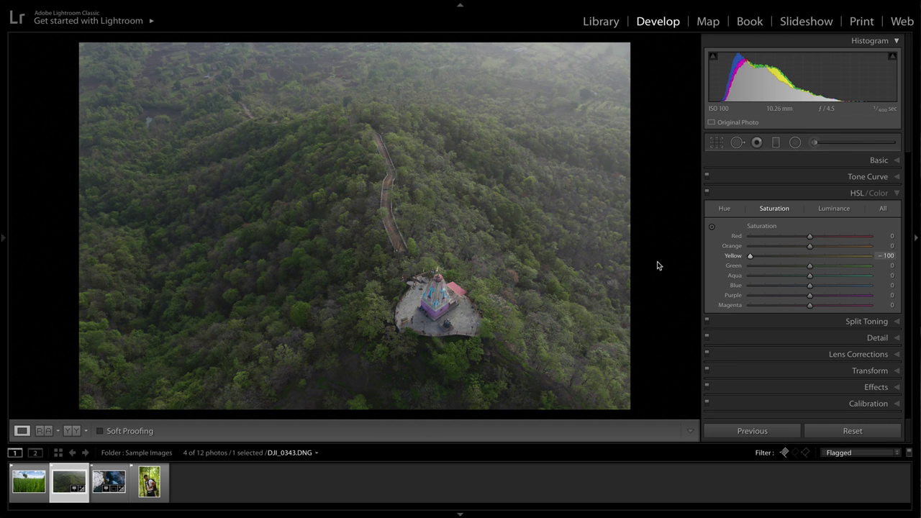
{"action": "double_click", "coordinate": [750, 257]}
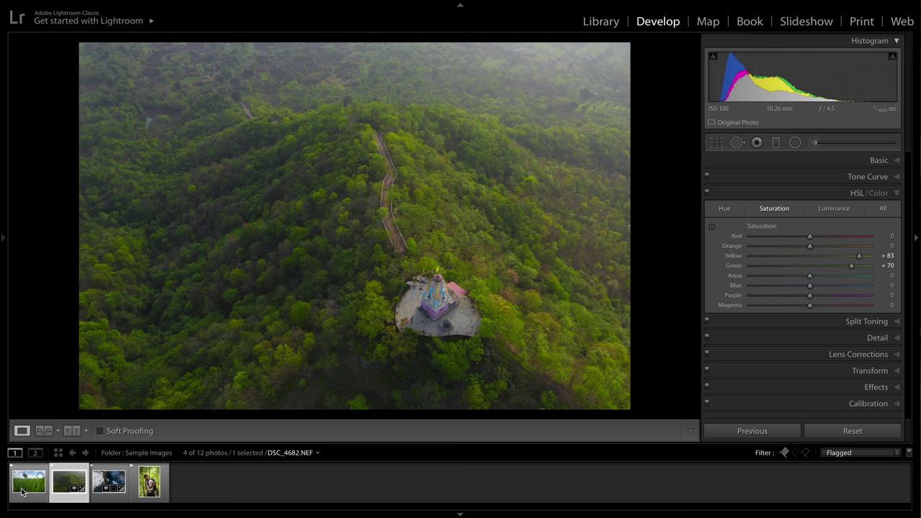
Step: Open the grass field photo DSC_4682.NEF, try Blue luminance at -100, and reset that value
{"action": "left_click", "coordinate": [22, 492]}
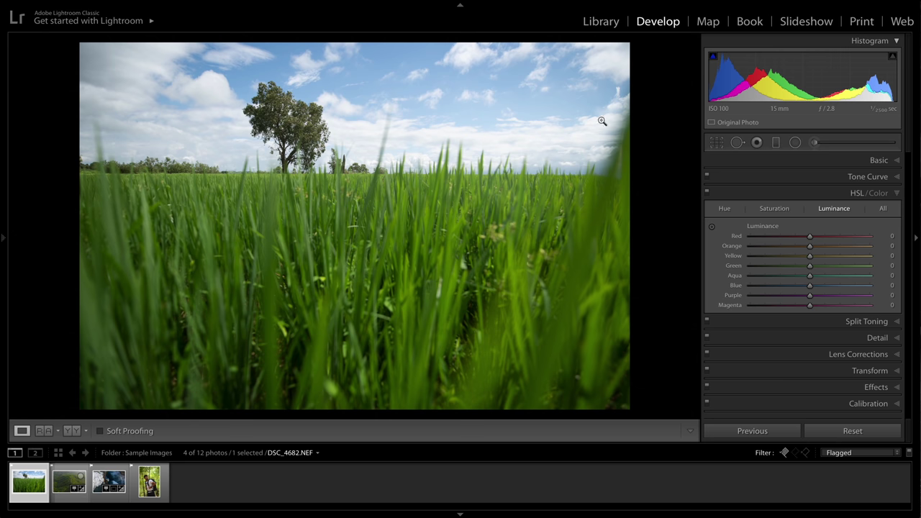
{"action": "left_click_drag", "start_coordinate": [811, 288], "coordinate": [746, 286]}
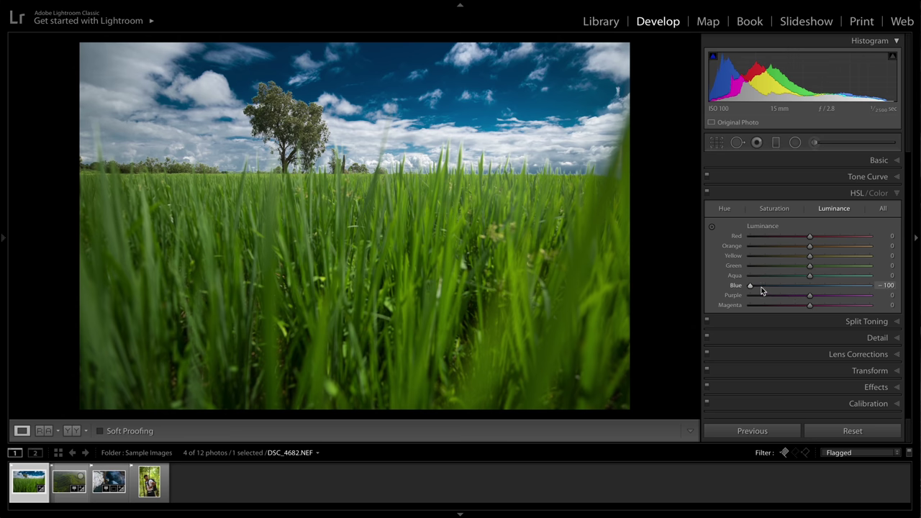
{"action": "double_click", "coordinate": [762, 287]}
Step: Darken the blue sky with the targeted Luminance adjustment, bringing Aqua to -18 and Blue to -50
{"action": "left_click", "coordinate": [711, 226]}
{"action": "left_click_drag", "start_coordinate": [533, 118], "coordinate": [533, 180]}
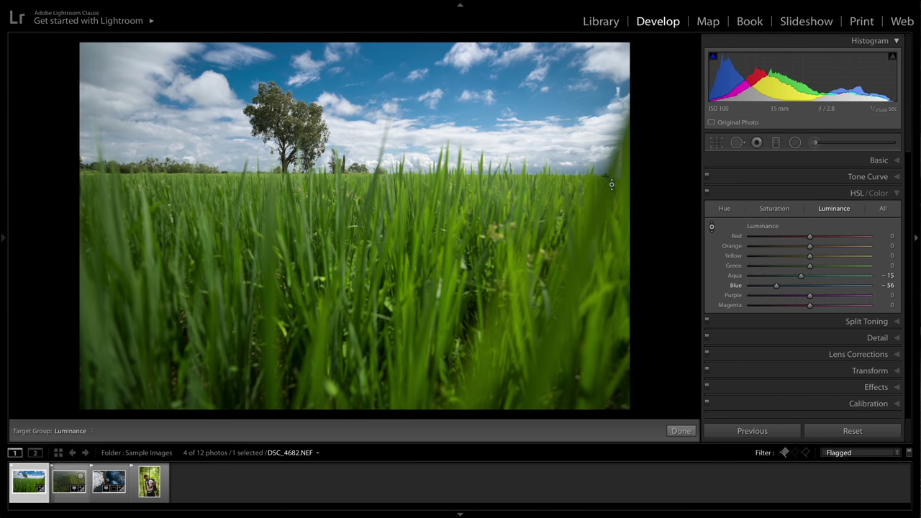
{"action": "mouse_move", "coordinate": [551, 120]}
{"action": "left_mouse_down"}
{"action": "mouse_move", "coordinate": [551, 166]}
{"action": "mouse_move", "coordinate": [551, 111]}
{"action": "left_mouse_up"}
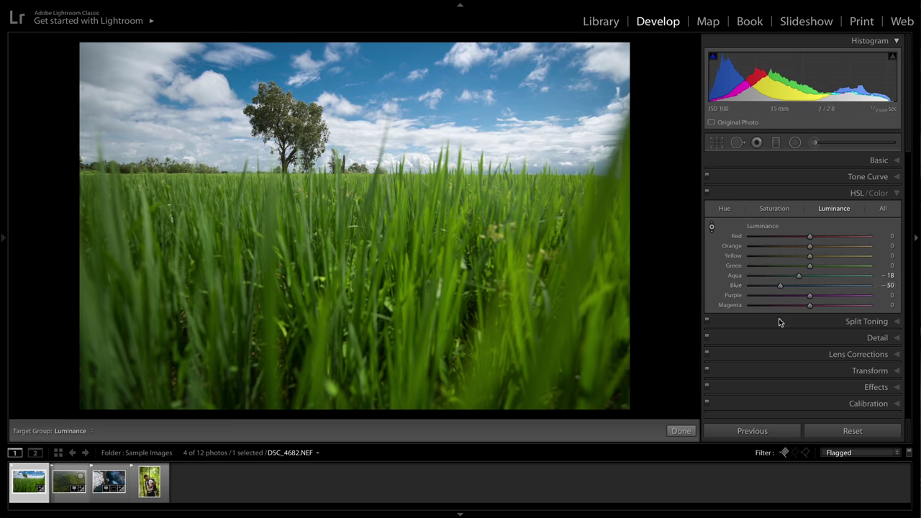
Step: Set the Aqua luminance of the field photo to -25
{"action": "left_click", "coordinate": [890, 275]}
{"action": "type", "text": "- 25"}
{"action": "key", "text": "Return"}
Step: Compare the field photo with and without its HSL adjustments, leaving them enabled
{"action": "left_click", "coordinate": [706, 192]}
{"action": "left_click", "coordinate": [707, 192]}
{"action": "left_click", "coordinate": [706, 193]}
{"action": "left_click", "coordinate": [707, 192]}
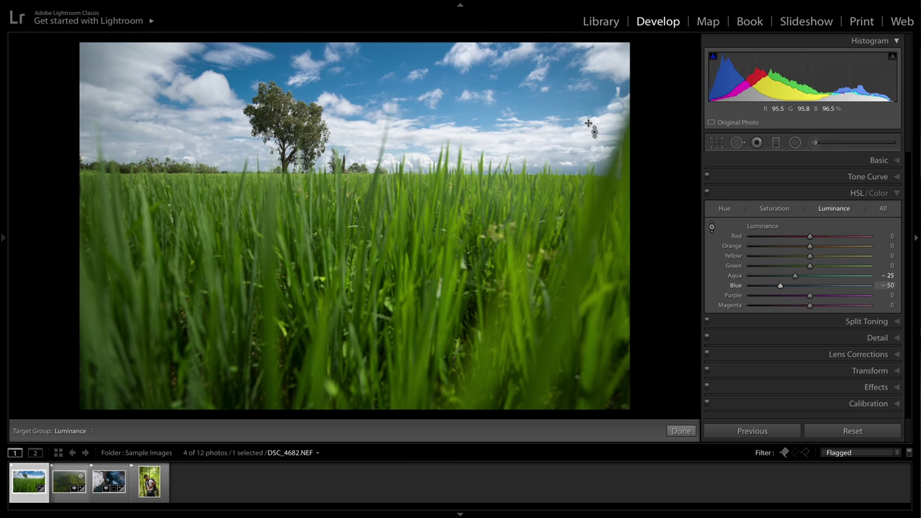